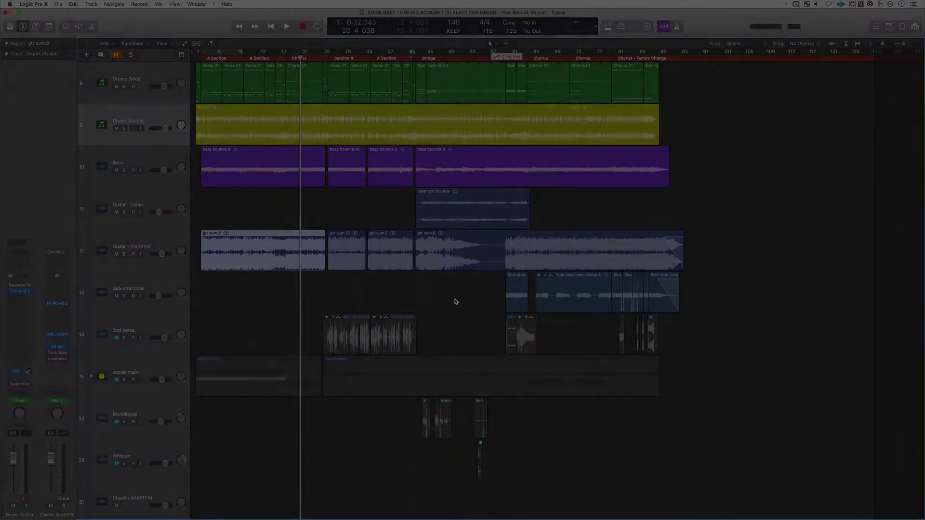
# - Make the Solo tool the active editing tool and solo the strat tone guitar track
pyautogui.click(453, 299)
pyautogui.press('t')
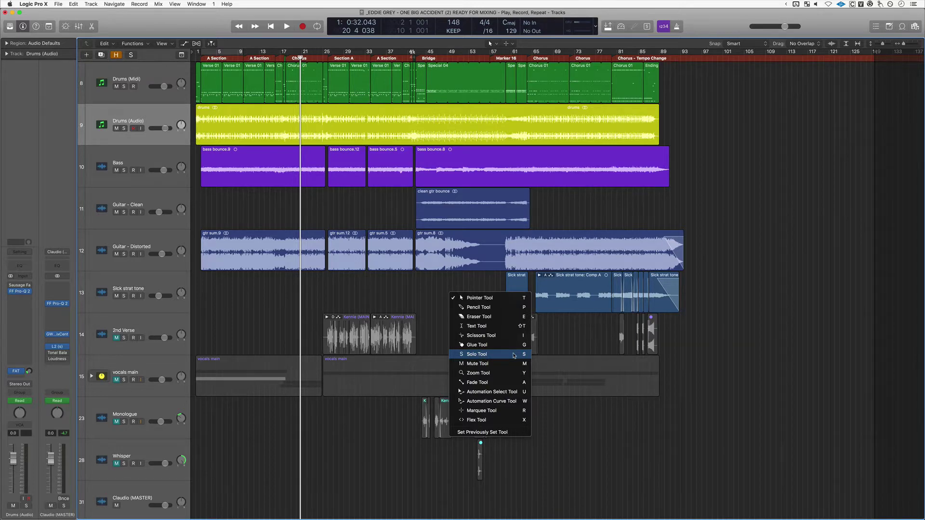
pyautogui.click(514, 355)
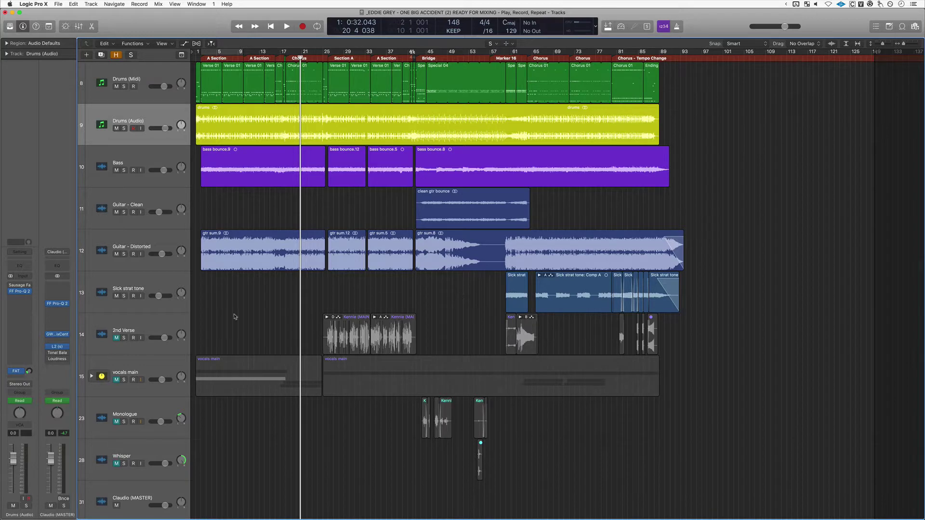
pyautogui.press('Down')
pyautogui.press('Down')
pyautogui.press('Down')
pyautogui.press('Down')
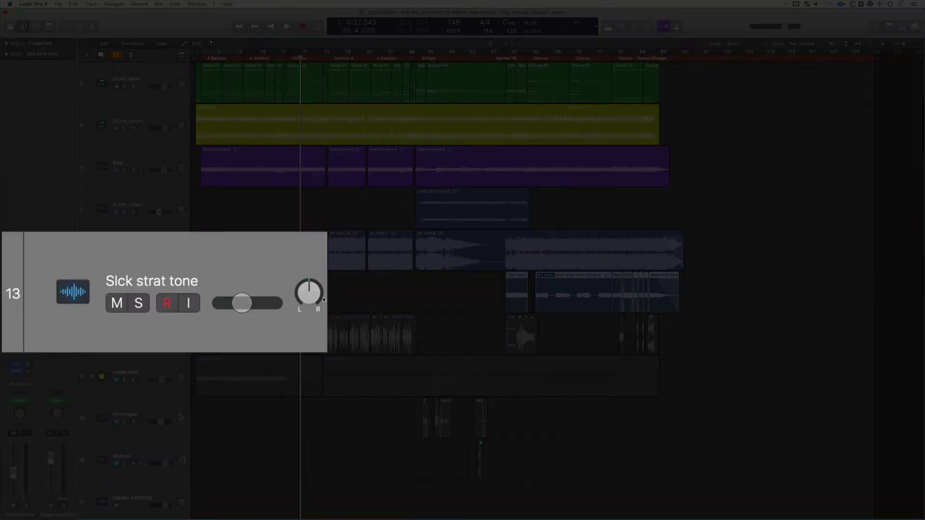
pyautogui.press('s')
pyautogui.press('s')
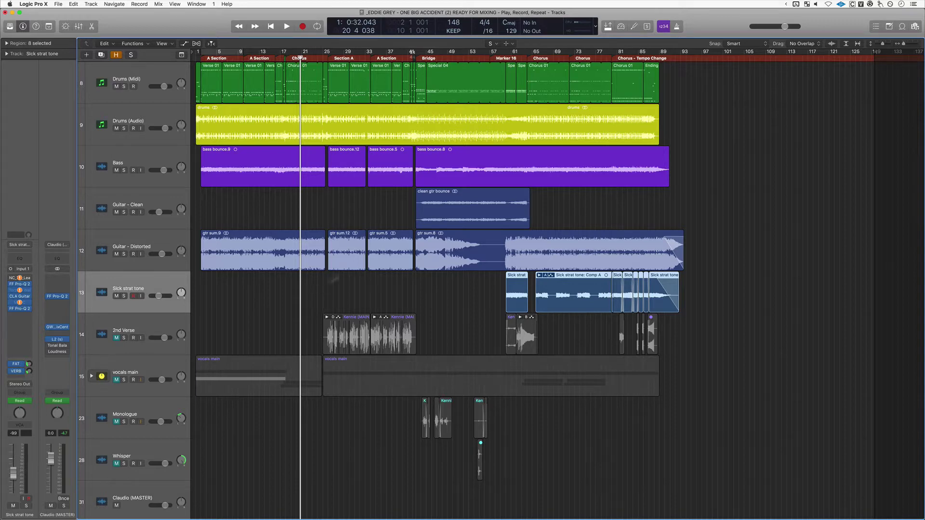
# - Audition gtr sum.5, the drums region and bass bounce.8 each alone with the Solo tool
pyautogui.click(338, 268)
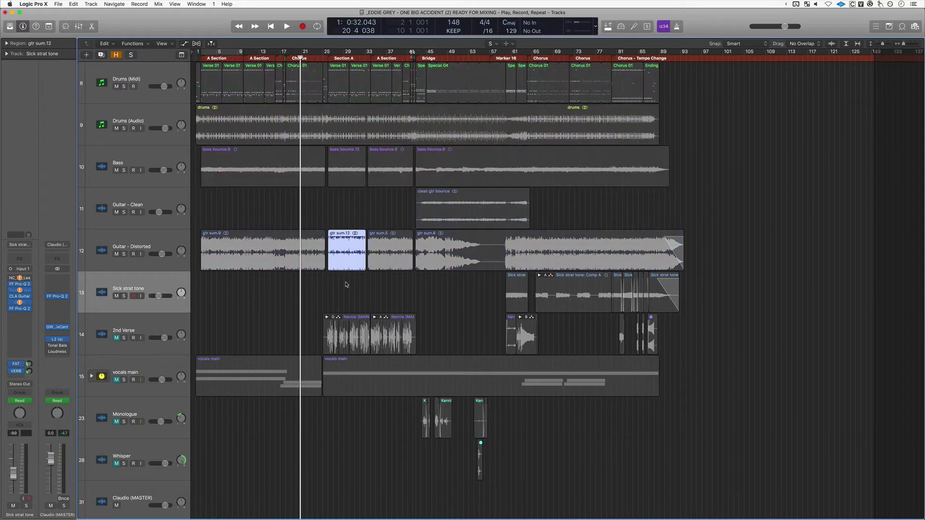
pyautogui.click(336, 273)
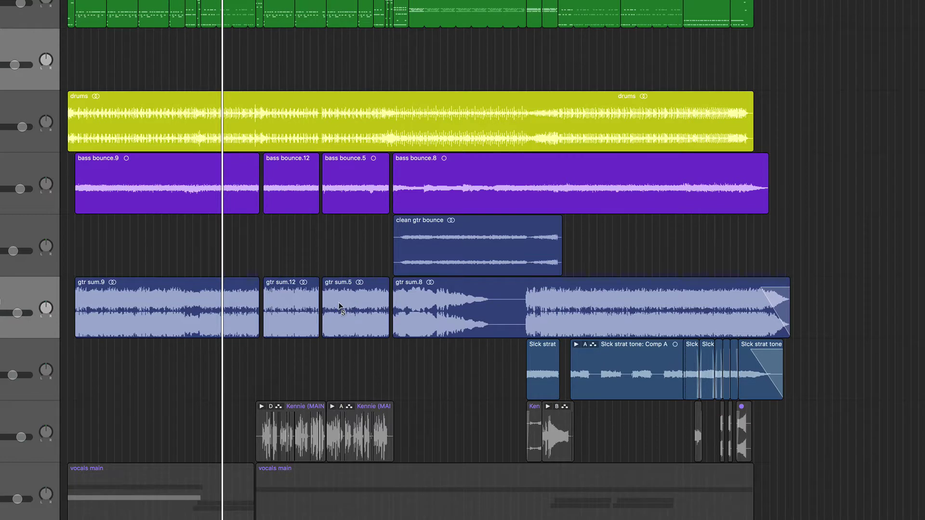
pyautogui.click(336, 305)
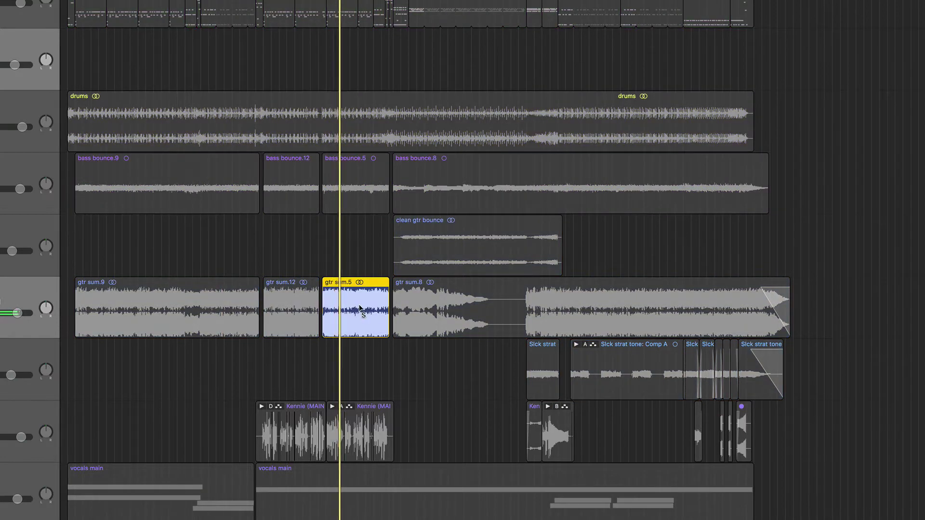
pyautogui.moveTo(369, 308); pyautogui.dragTo(380, 308)
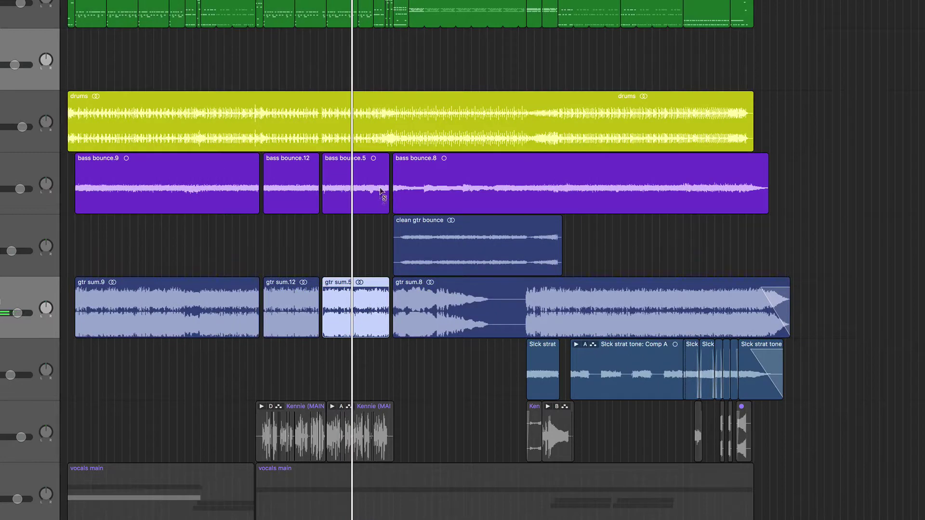
pyautogui.moveTo(374, 116); pyautogui.dragTo(418, 113)
pyautogui.moveTo(404, 179); pyautogui.dragTo(484, 184)
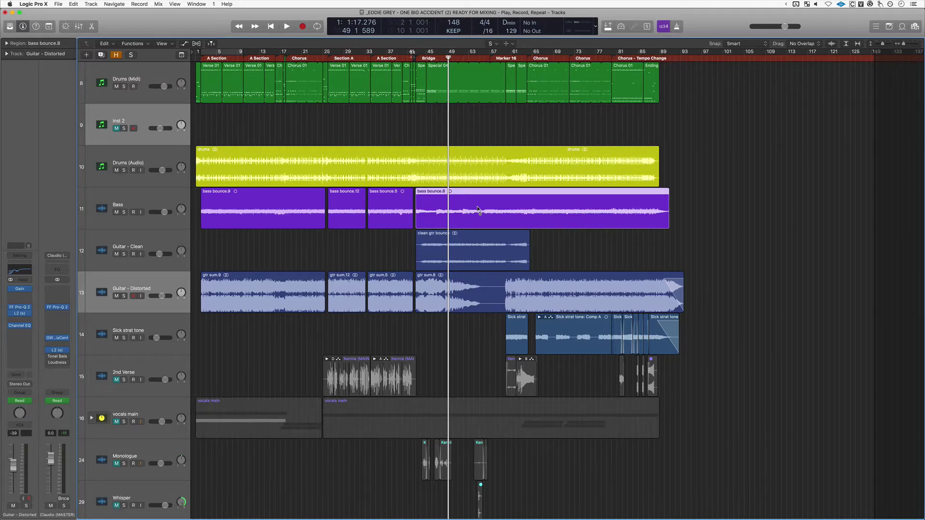
# - Move the playhead to around bar 12, select gtr sum.9, and play from the project beginning
pyautogui.click(470, 325)
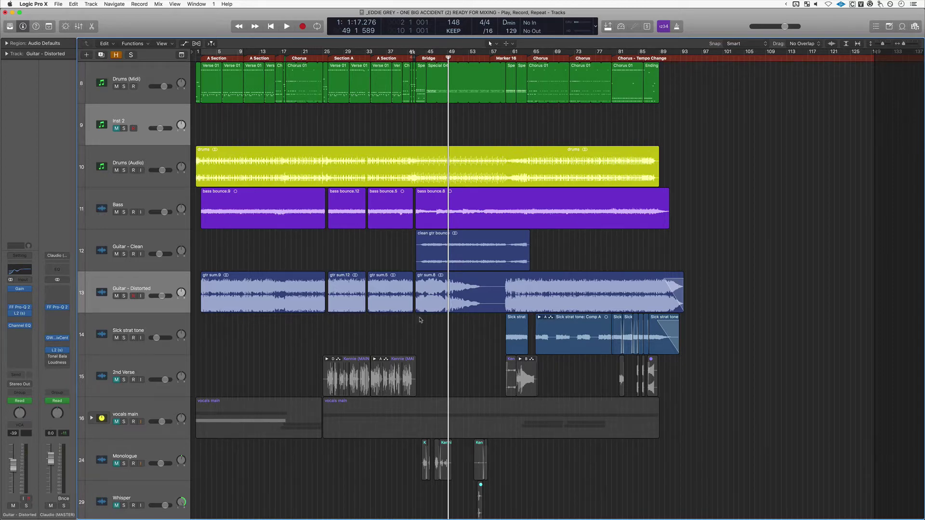
pyautogui.click(253, 57)
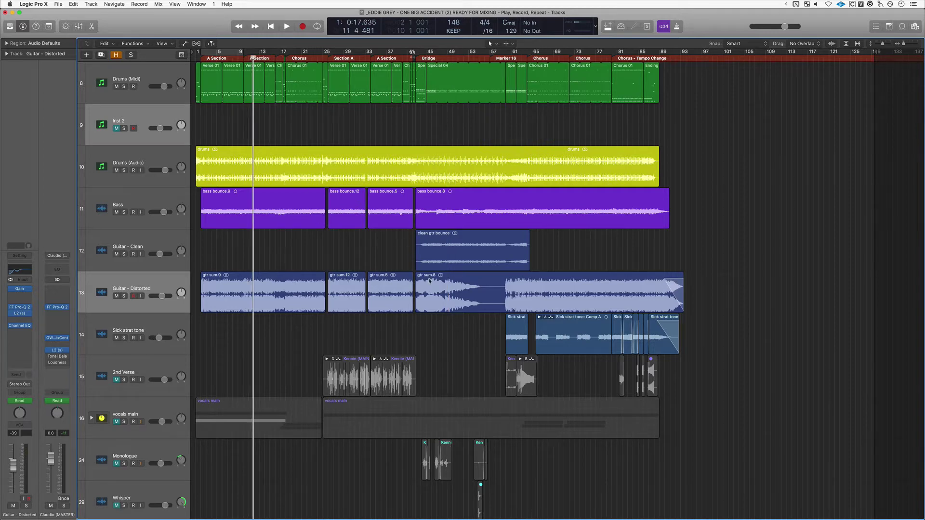
pyautogui.click(434, 287)
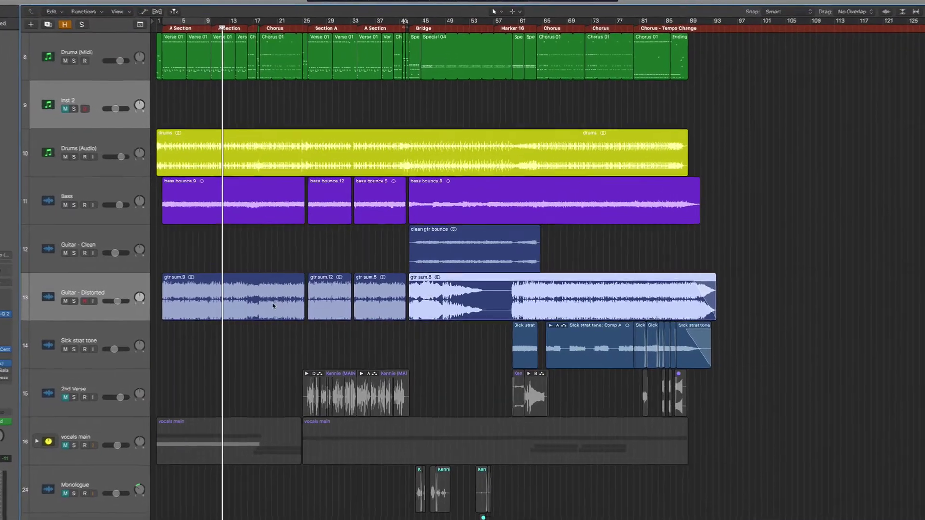
pyautogui.click(273, 305)
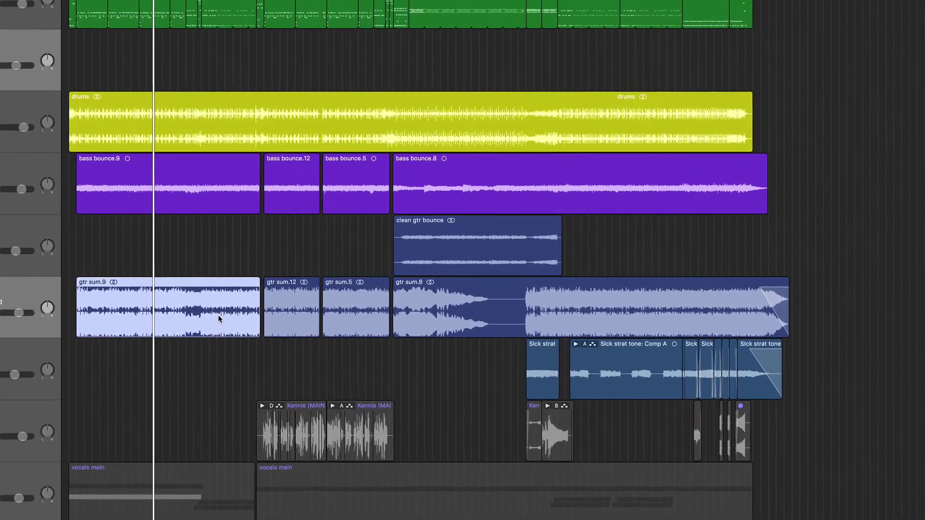
pyautogui.click(223, 273)
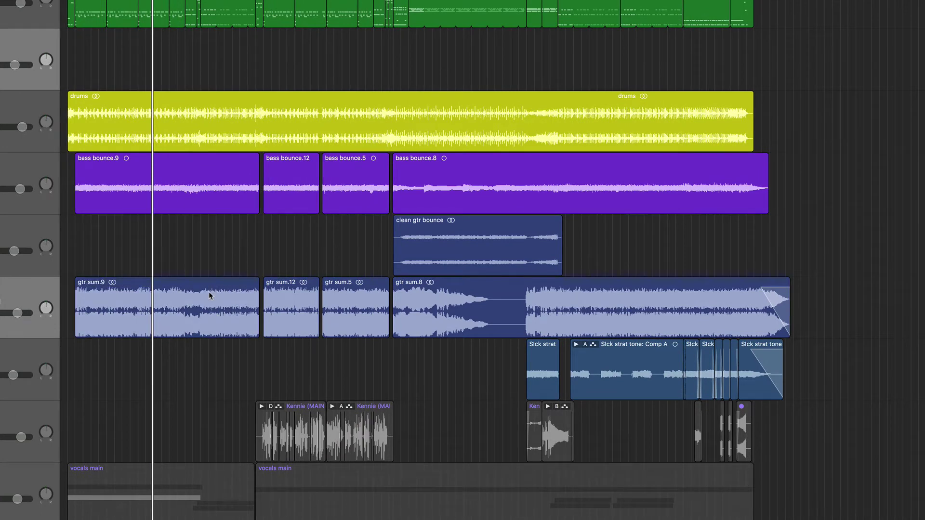
pyautogui.click(209, 294)
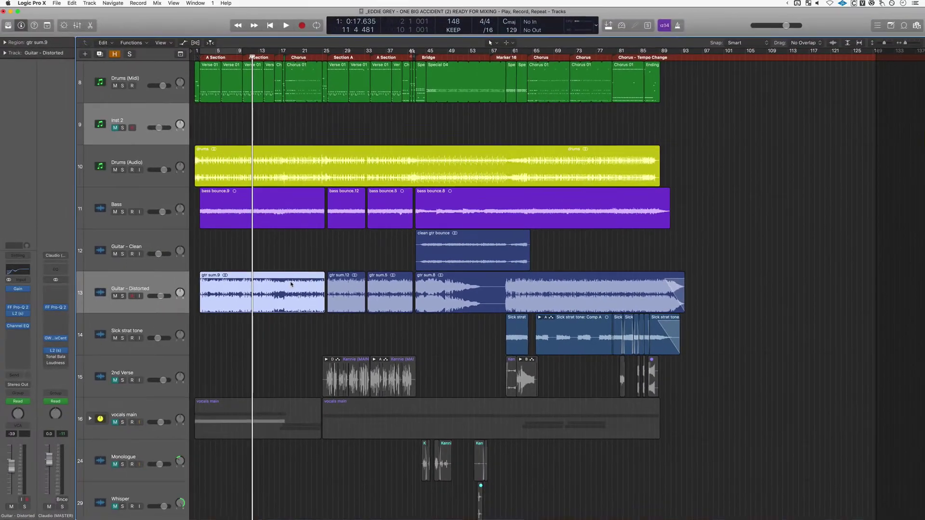
pyautogui.press('Return')
pyautogui.press('space')
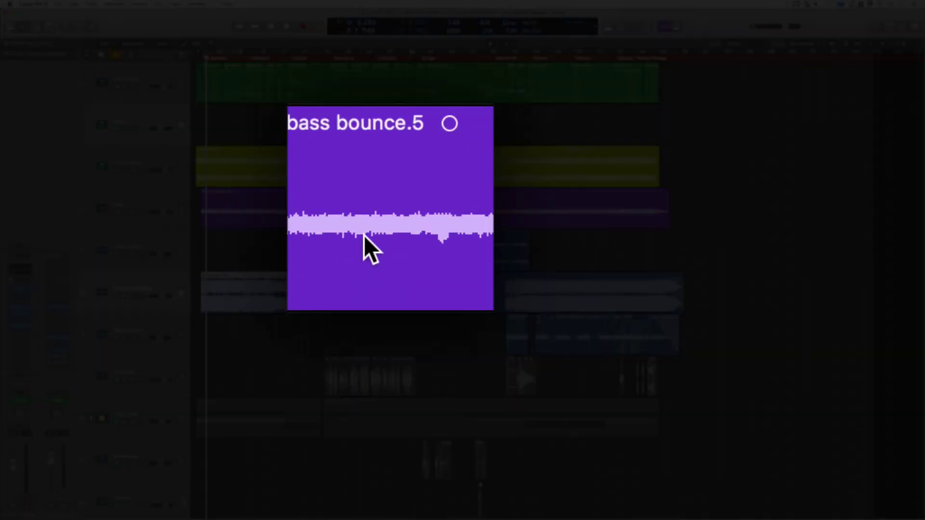
# - Stop playback, then play from the clean gtr bounce region's start and stop again
pyautogui.click(364, 236)
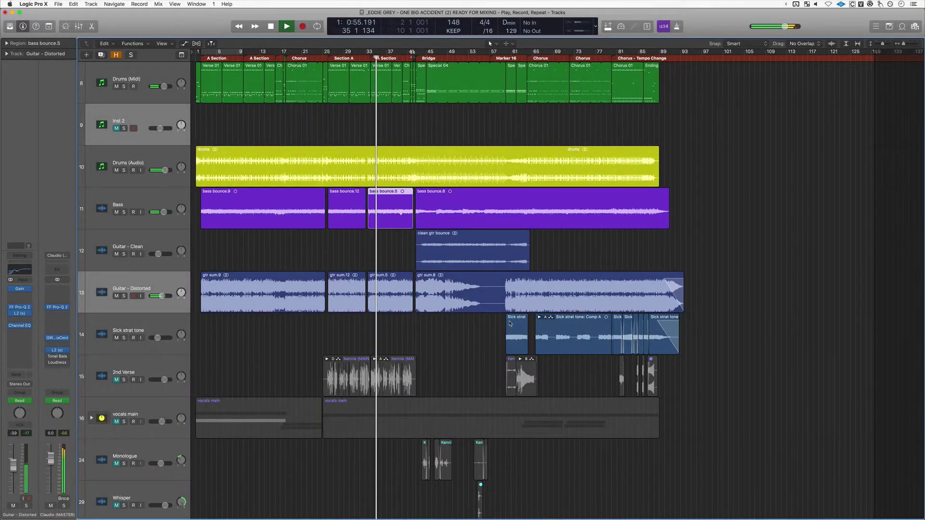
pyautogui.press('space')
pyautogui.click(495, 257)
pyautogui.hotkey('shift', 'space')
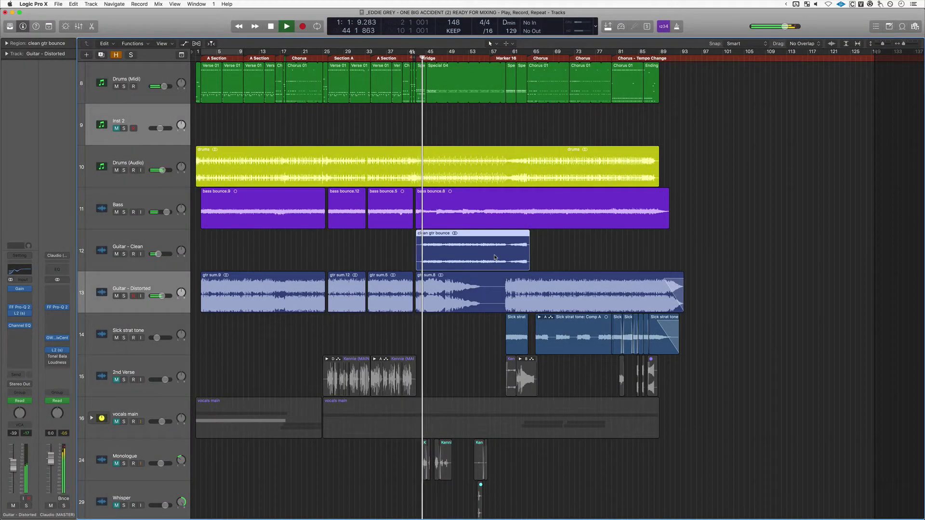
pyautogui.press('space')
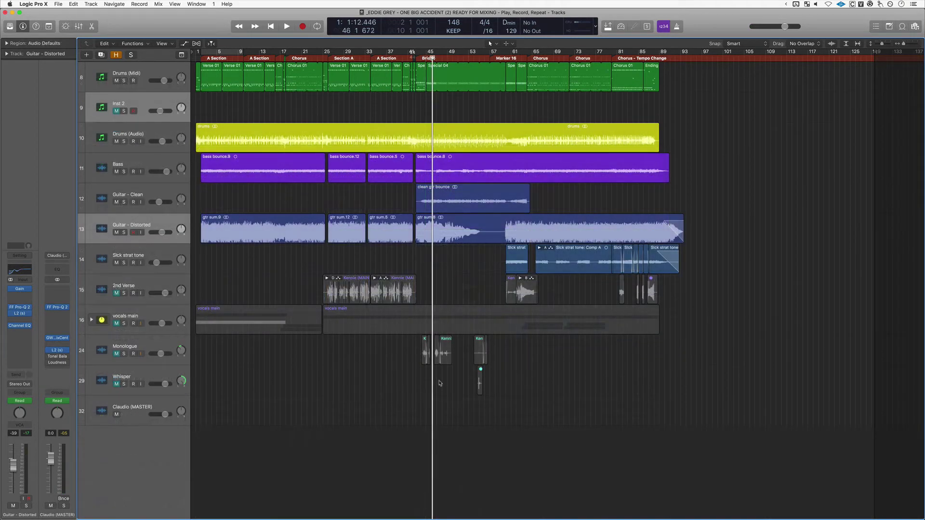
# - Use Go To Position to jump to bar 17, then bar 65, then return to the project start
pyautogui.press('/')
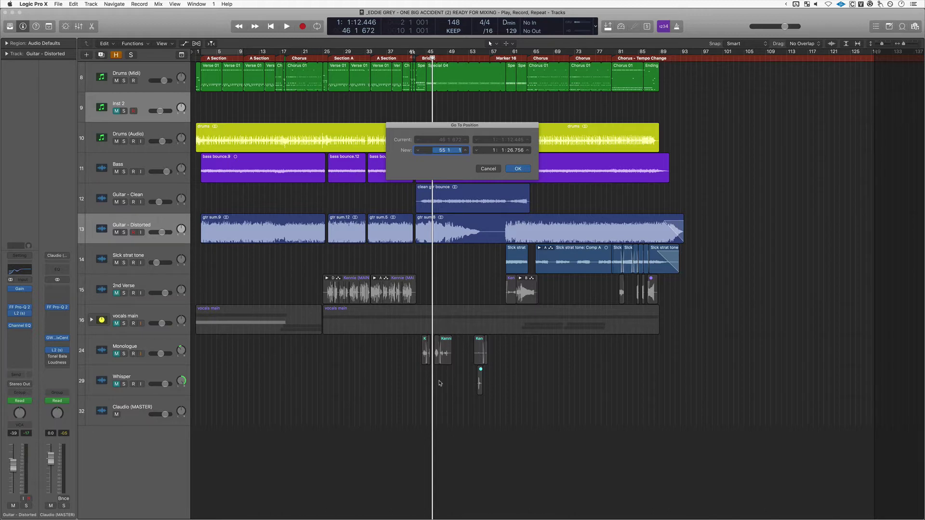
pyautogui.write('17')
pyautogui.press('Return')
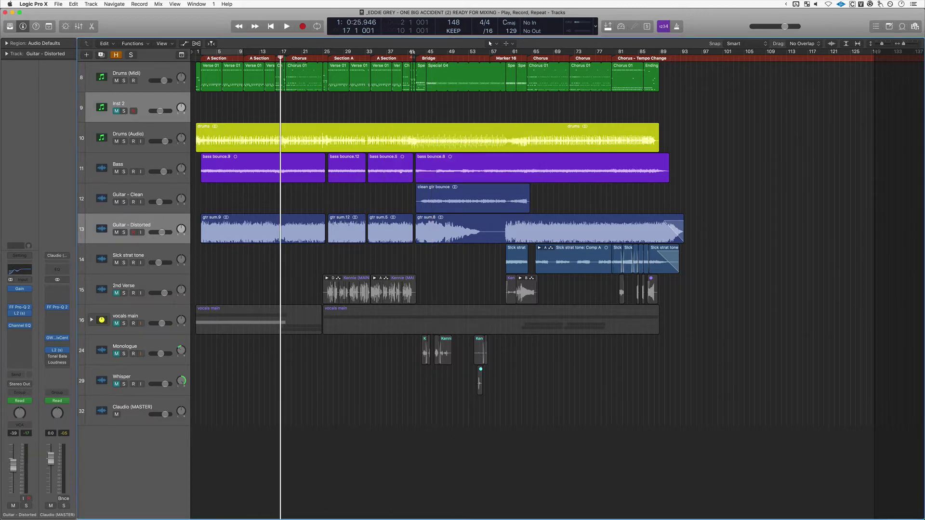
pyautogui.press('/')
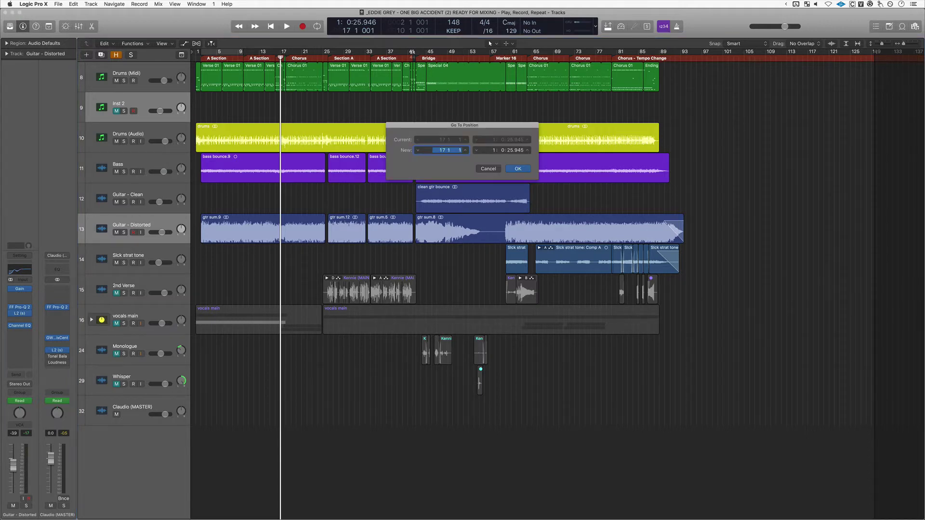
pyautogui.write('65')
pyautogui.press('Return')
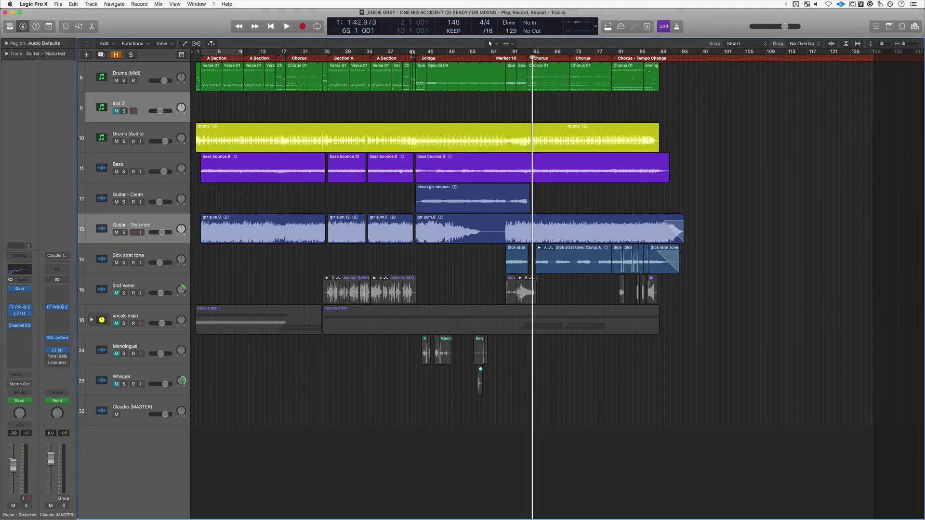
pyautogui.press('Return')
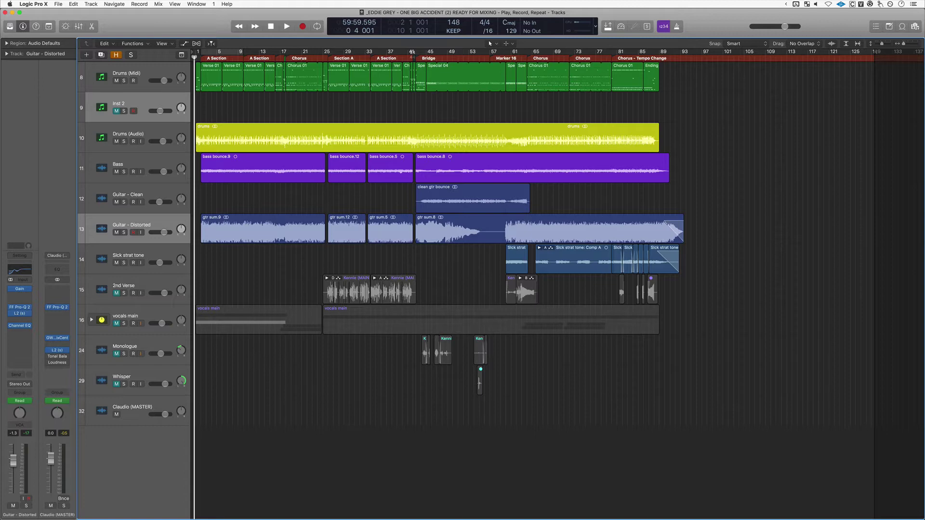
pyautogui.hotkey('alt', 'k')
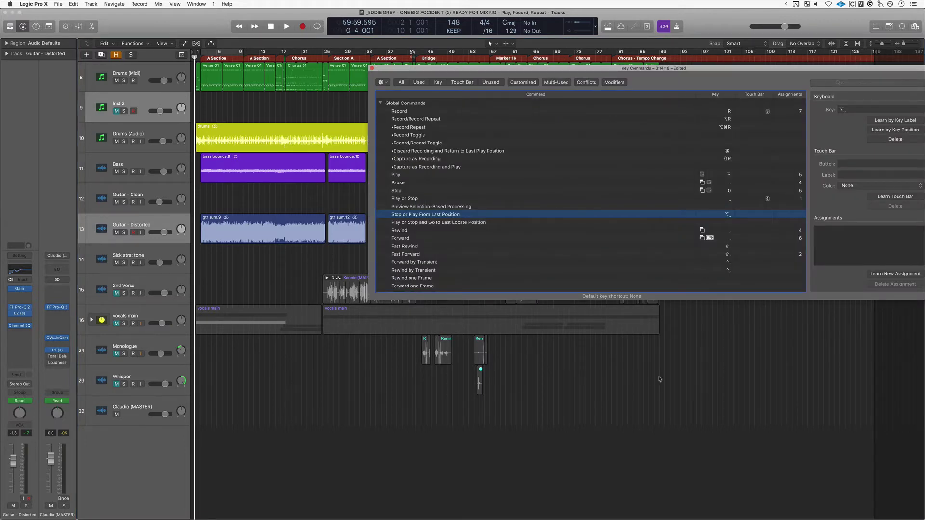
pyautogui.click(443, 230)
pyautogui.click(437, 216)
pyautogui.click(488, 209)
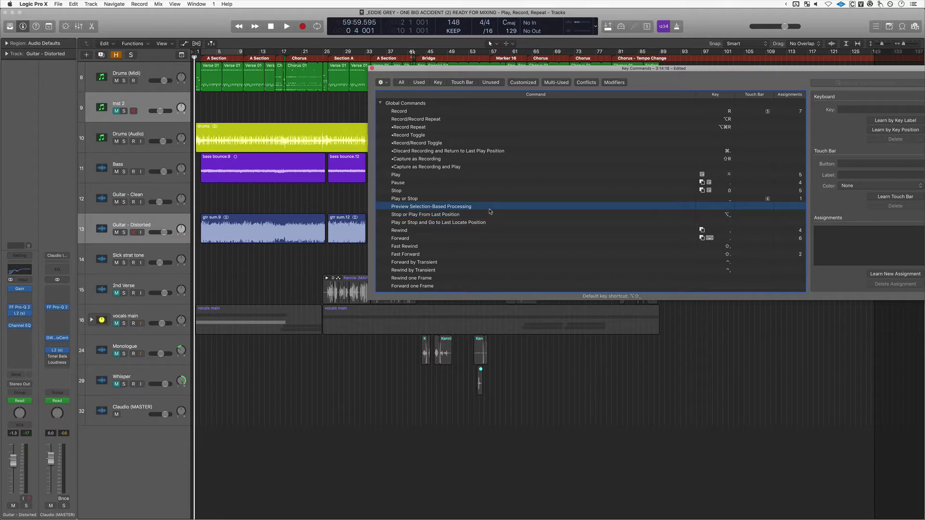
pyautogui.press('Up')
pyautogui.press('Up')
pyautogui.press('Up')
pyautogui.press('Up')
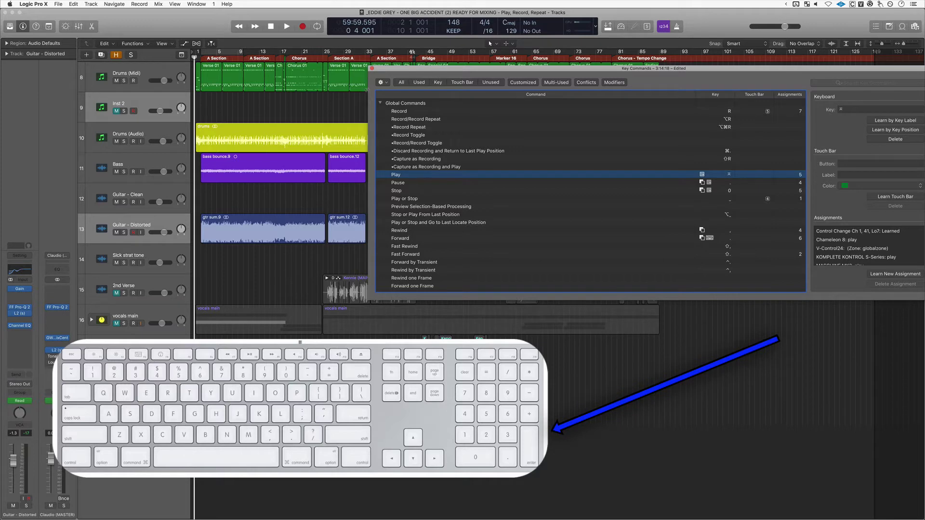
pyautogui.click(372, 68)
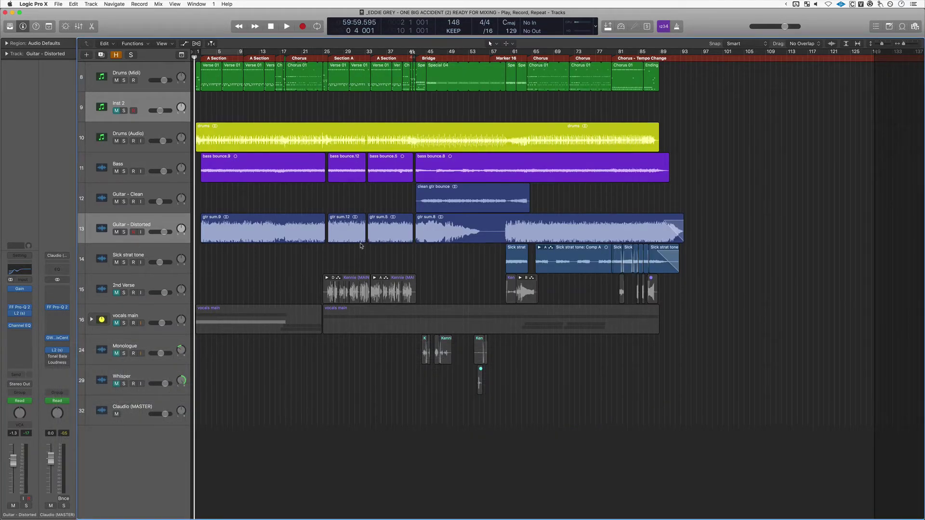
# - Zoom in to bars 3–9 and jump the playhead to bar 65, then to bar 4
pyautogui.press('super+Right')
pyautogui.press('super+Right')
pyautogui.press('super+Right')
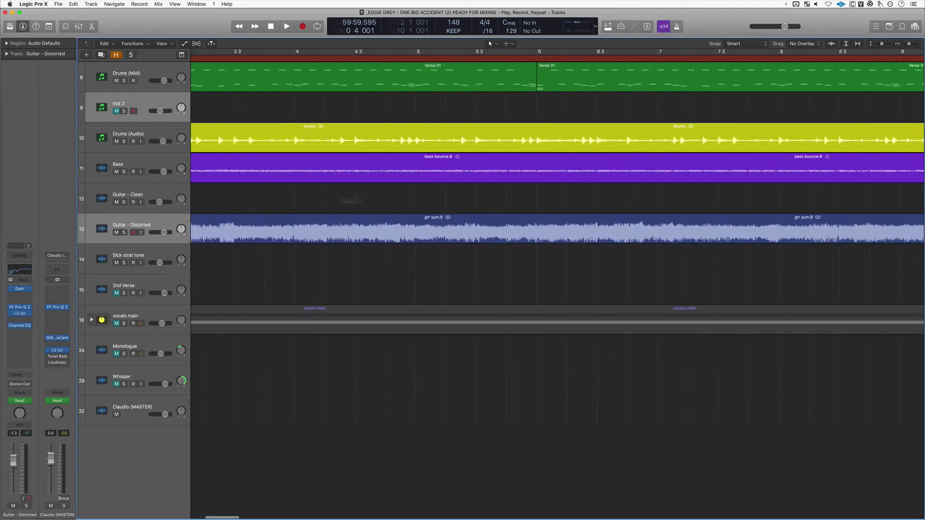
pyautogui.click(313, 169)
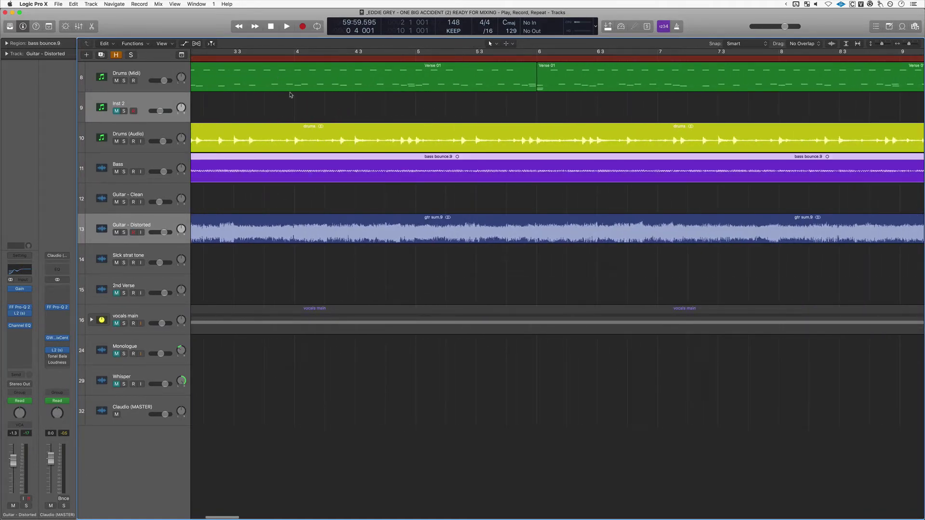
pyautogui.press('/')
pyautogui.write('65 1 1')
pyautogui.press('Return')
pyautogui.press('/')
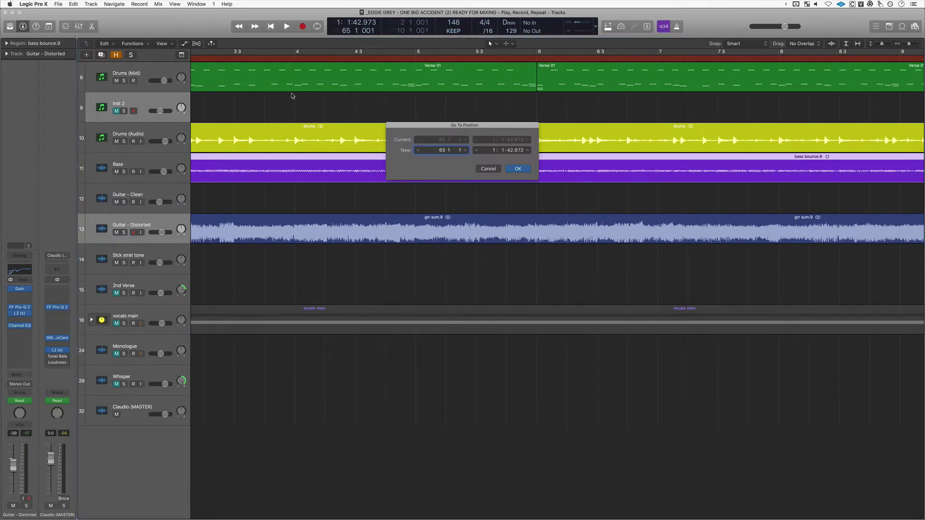
pyautogui.write('4')
pyautogui.press('Return')
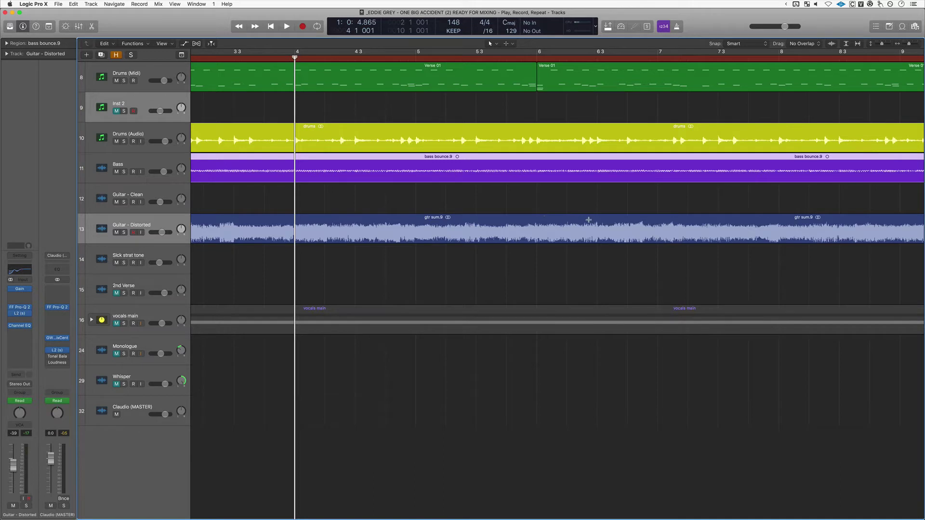
pyautogui.moveTo(589, 220); pyautogui.dragTo(649, 231)
pyautogui.click(612, 258)
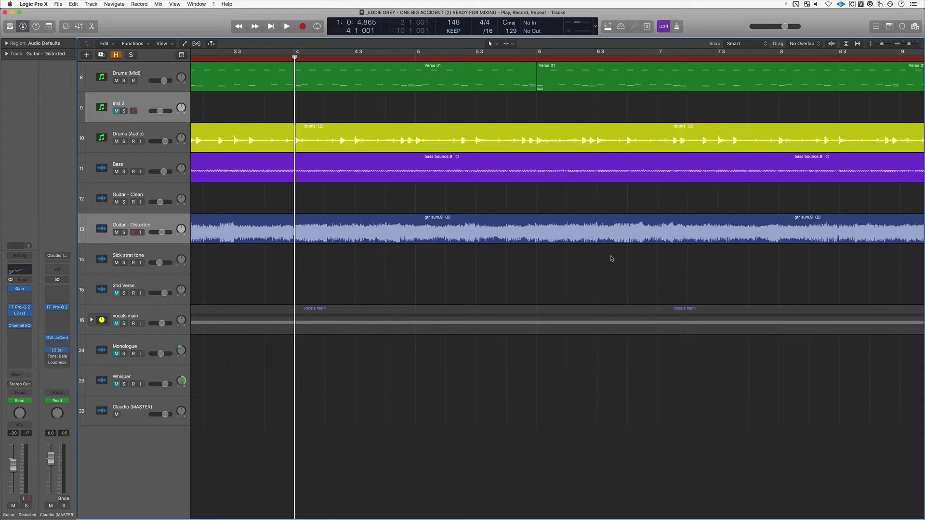
# - Play from bar 4, repeatedly stopping and replaying from the last start position
pyautogui.press('space')
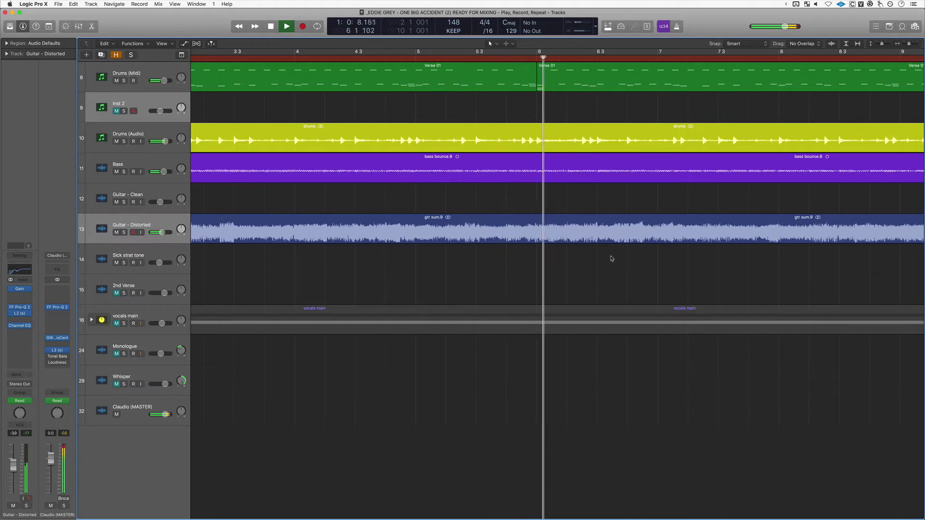
pyautogui.press('space')
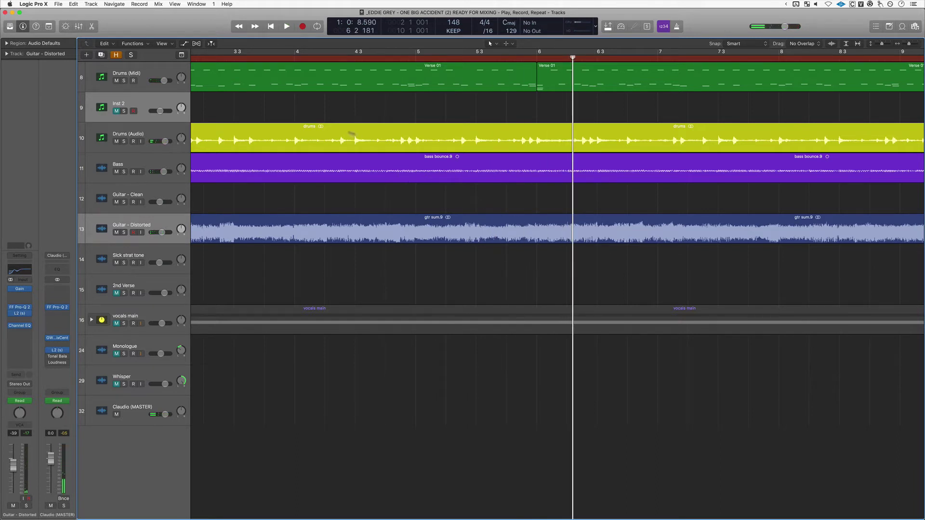
pyautogui.doubleClick(294, 59)
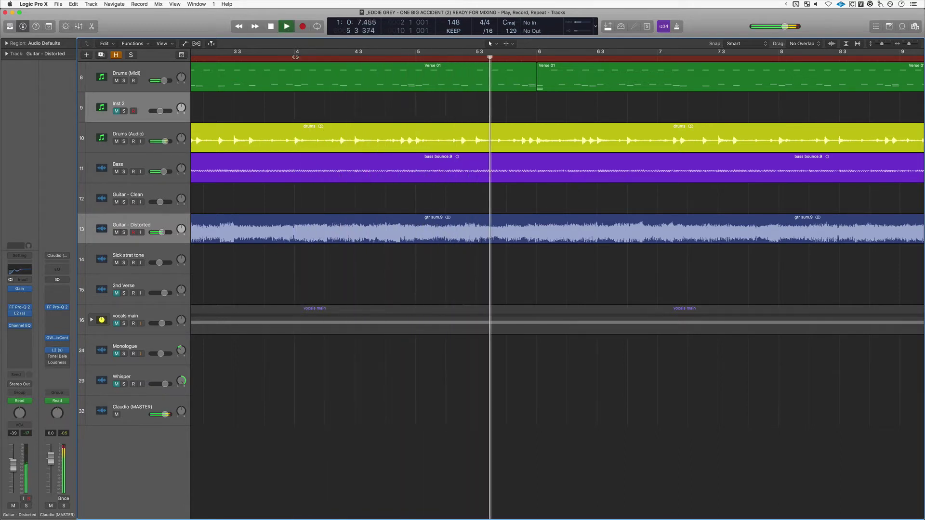
pyautogui.press('space')
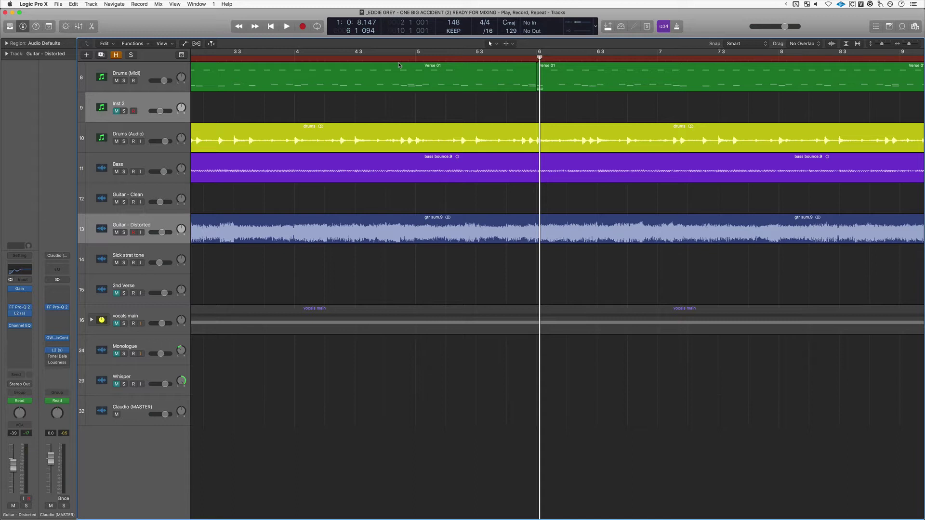
pyautogui.press('space')
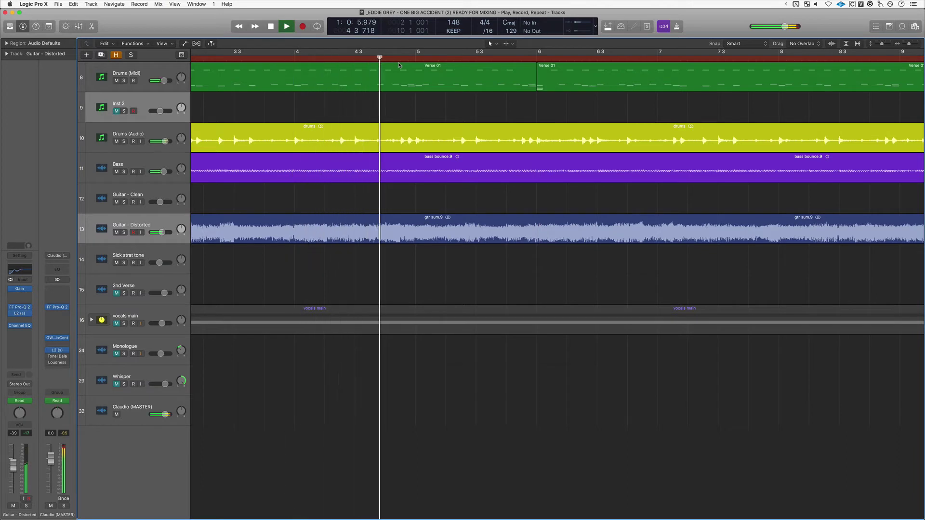
pyautogui.press('space')
pyautogui.press('space')
pyautogui.press('space')
pyautogui.press('space')
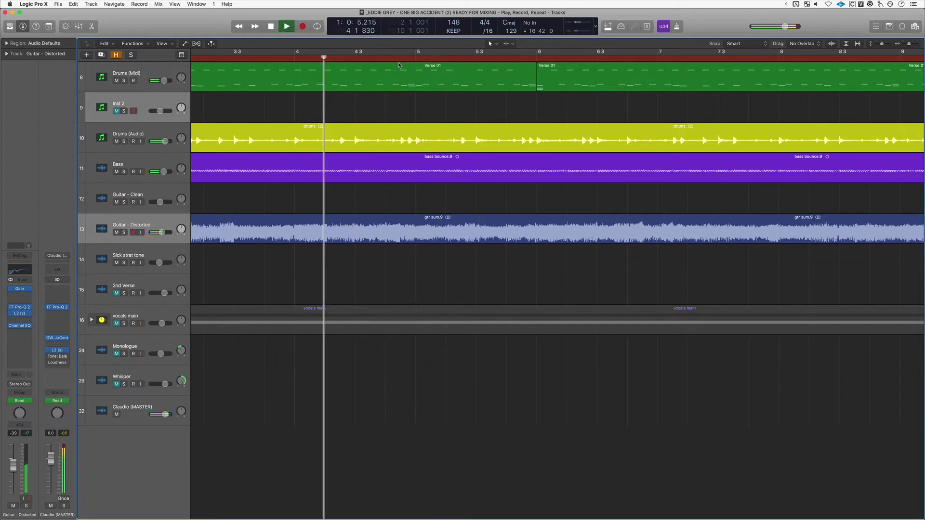
pyautogui.press('space')
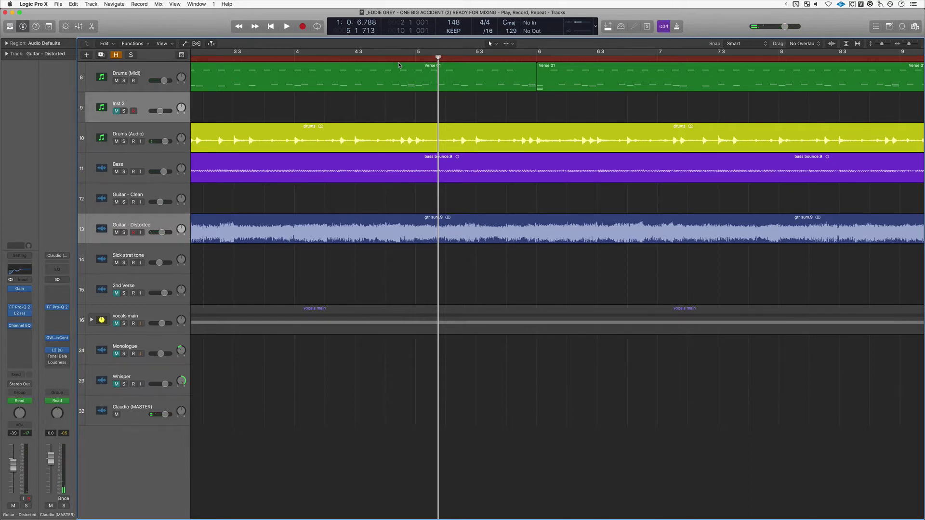
pyautogui.press('space')
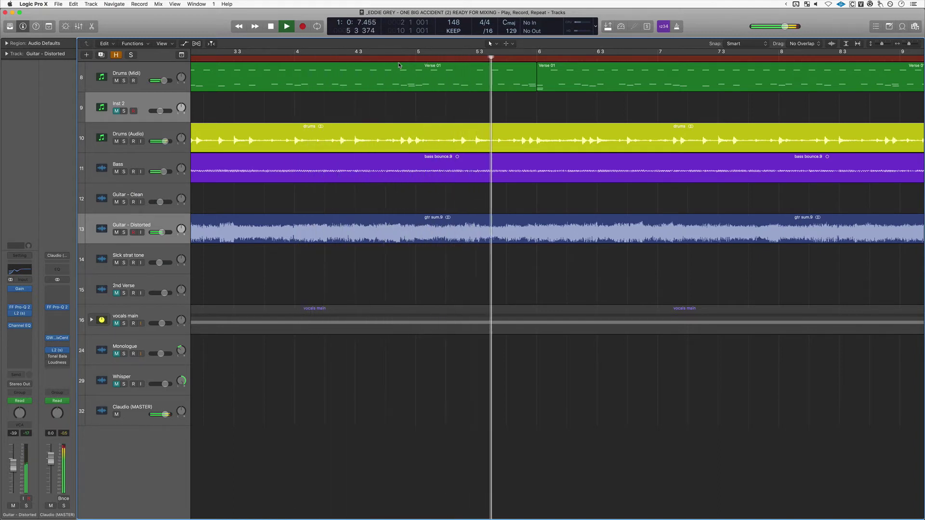
pyautogui.press('space')
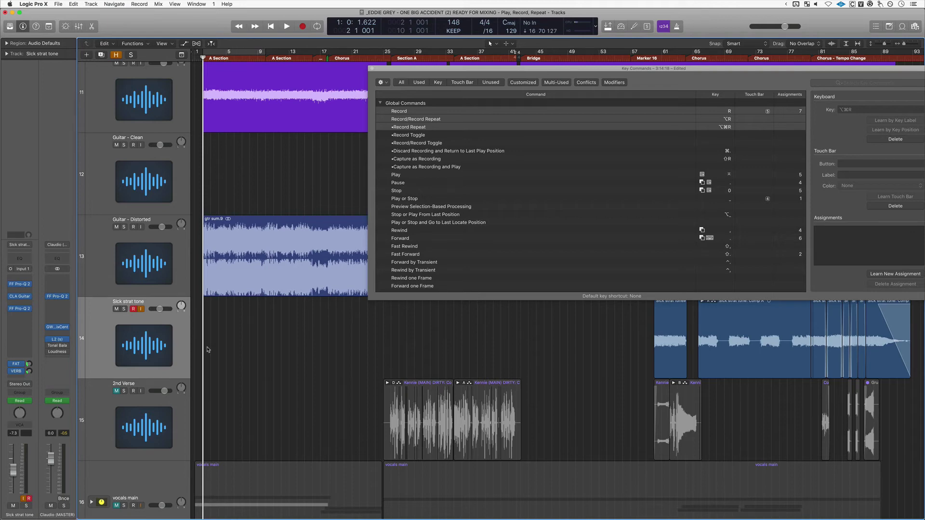
# - Record on Sick strat tone, restarting the take twice with Record Repeat (Option-Command-R), then stop
pyautogui.press('space')
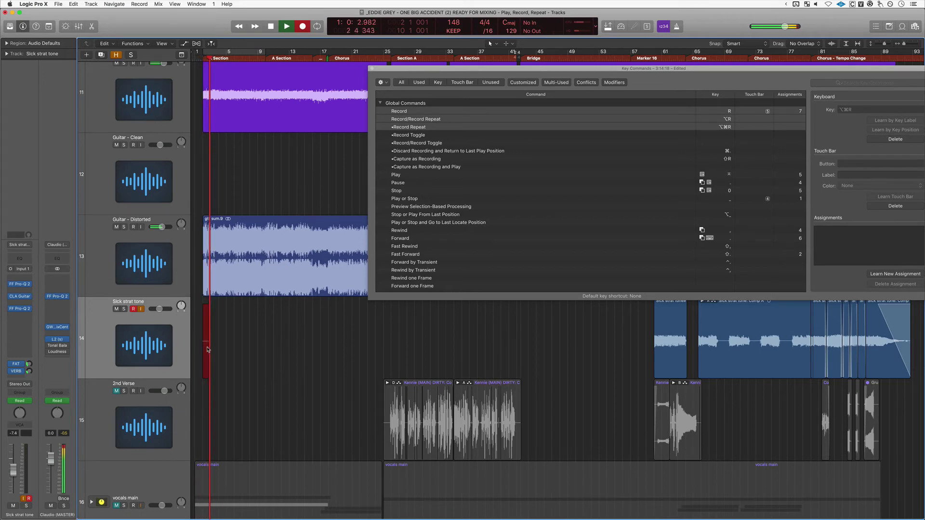
pyautogui.press('alt+super+r')
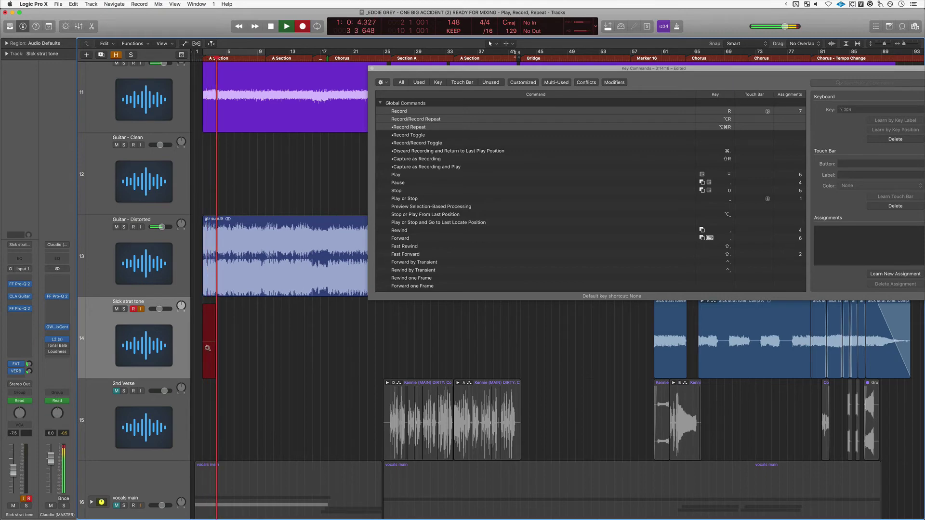
pyautogui.press('alt+super+r')
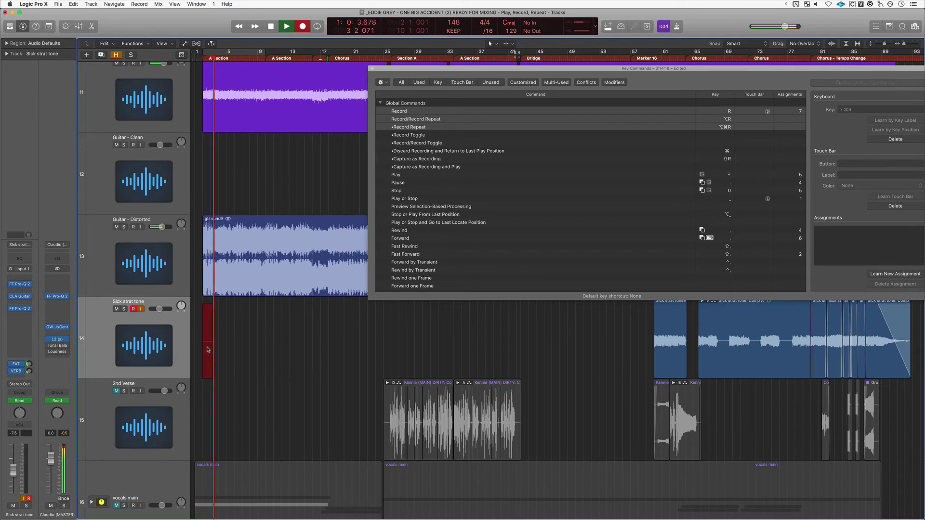
pyautogui.press('space')
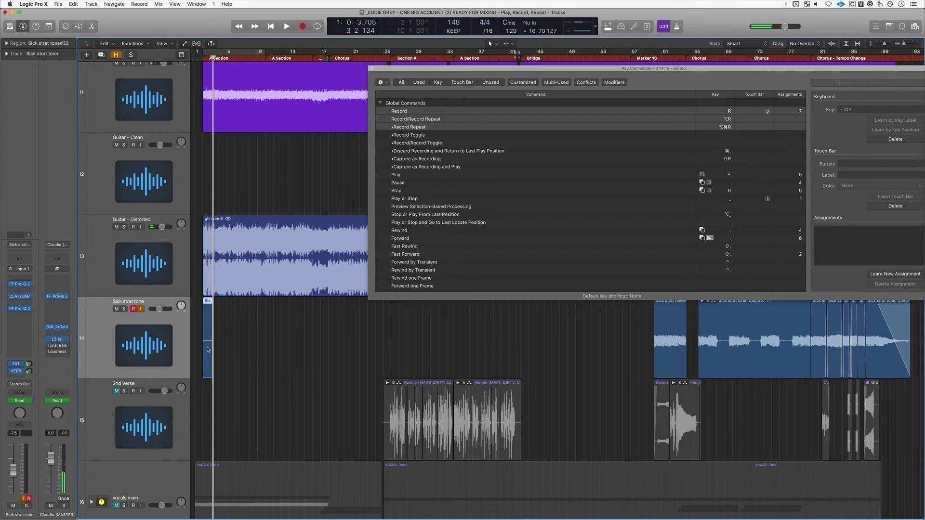
# - Delete the Sick strat tone#32 region and remove its audio file from disk
pyautogui.click(229, 347)
pyautogui.click(207, 336)
pyautogui.press('Delete')
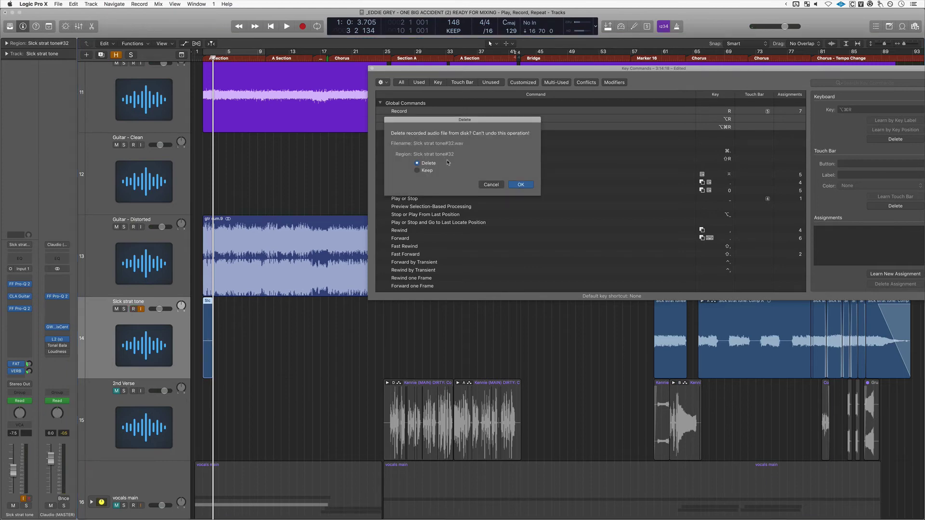
pyautogui.press('Return')
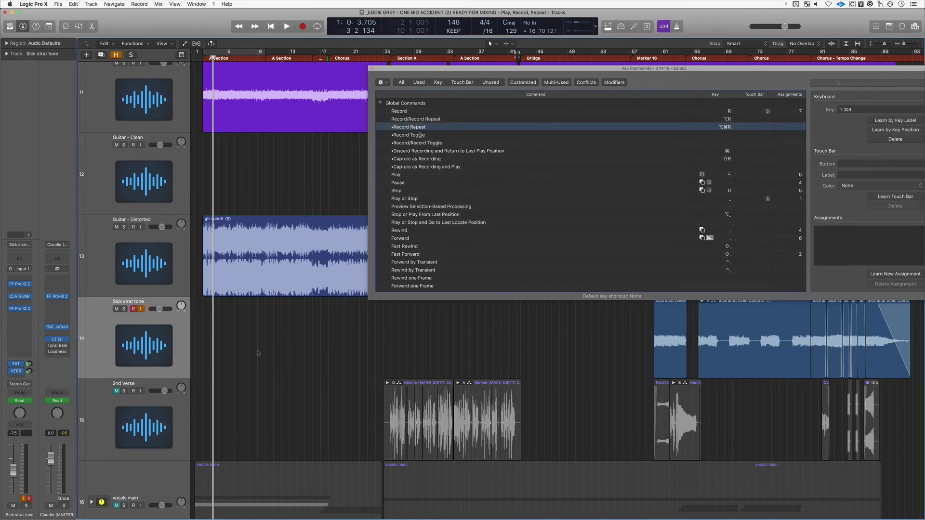
# - Check Record Repeat's shortcut in Key Commands and rewind the playhead one bar
pyautogui.press('Up')
pyautogui.click(411, 127)
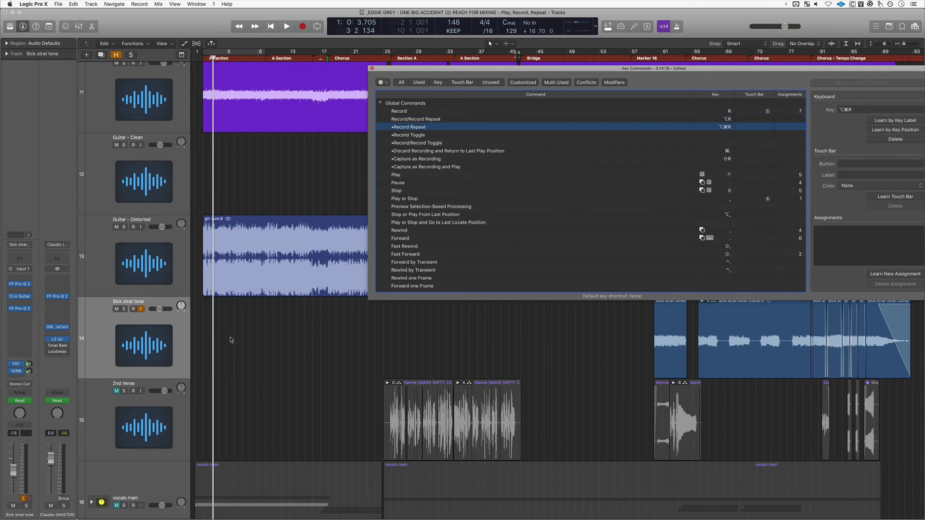
pyautogui.press(',')
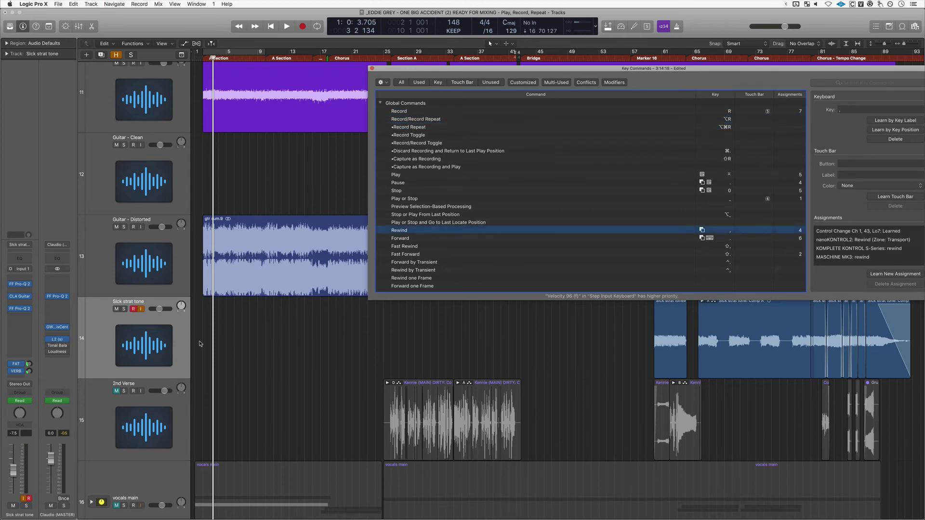
pyautogui.press(',')
pyautogui.press(',')
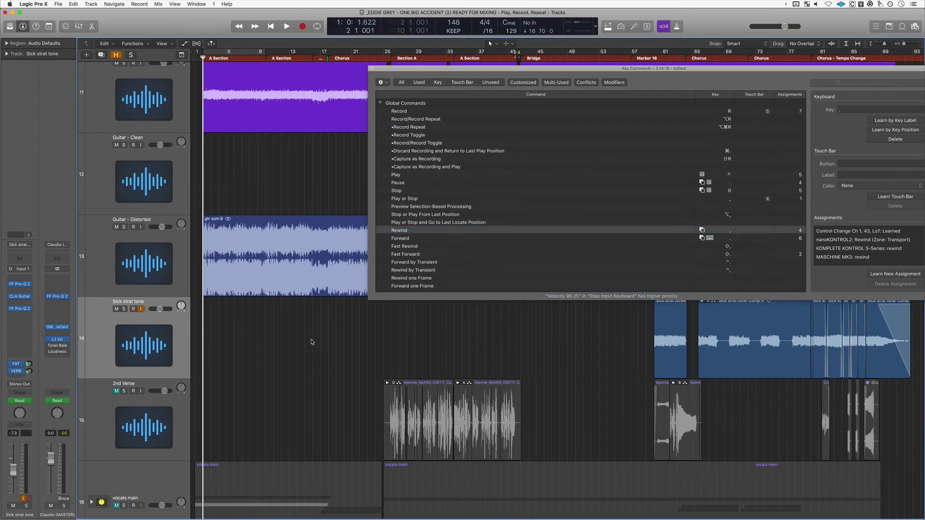
pyautogui.click(427, 128)
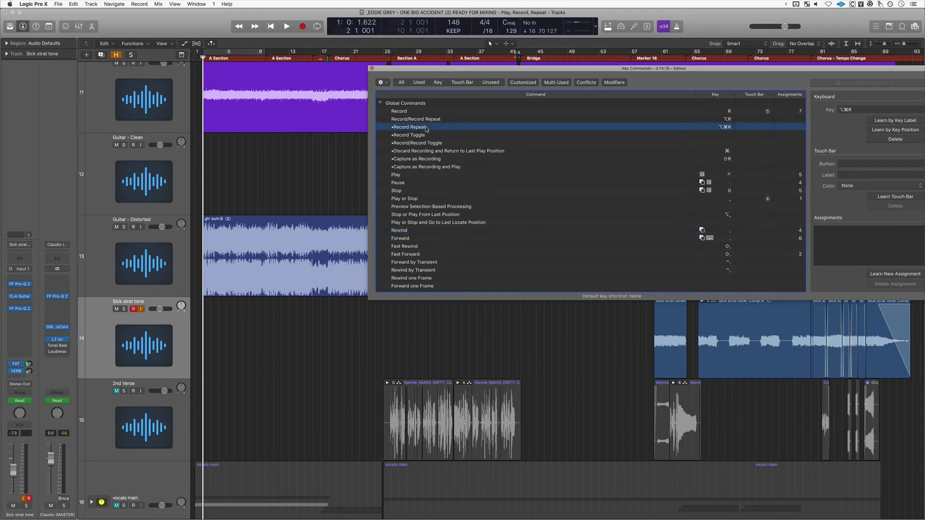
pyautogui.click(222, 340)
# - Record three stacked takes on Sick strat tone with Record Repeat, then collapse the take folder
pyautogui.press('r')
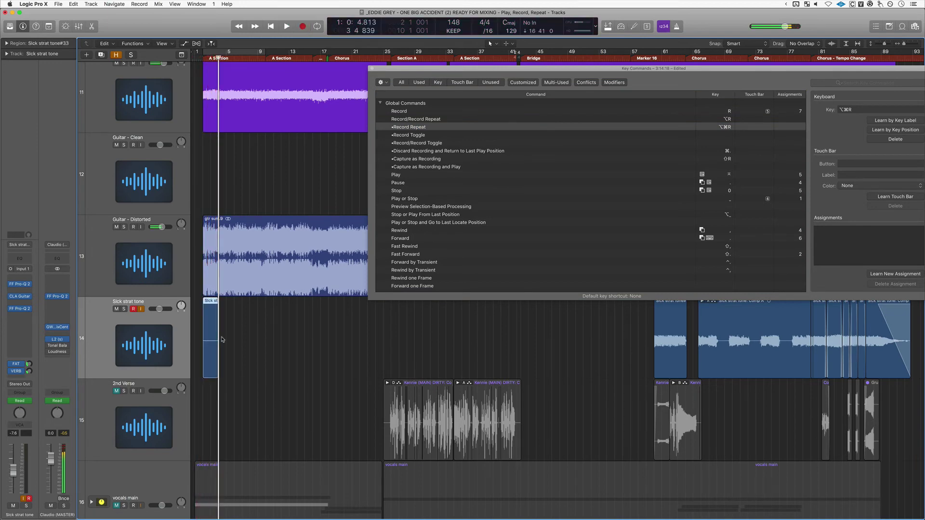
pyautogui.press('alt+super+r')
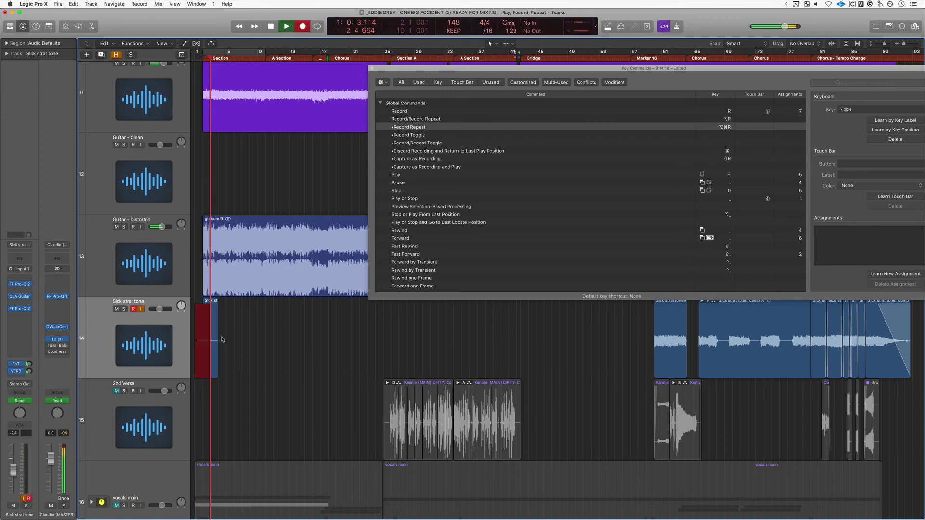
pyautogui.press('alt+super+r')
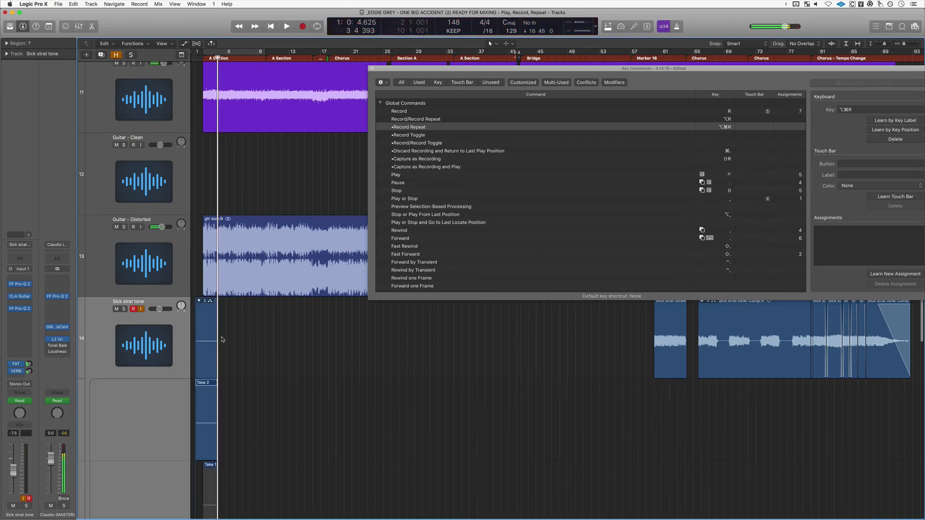
pyautogui.press('alt+super+r')
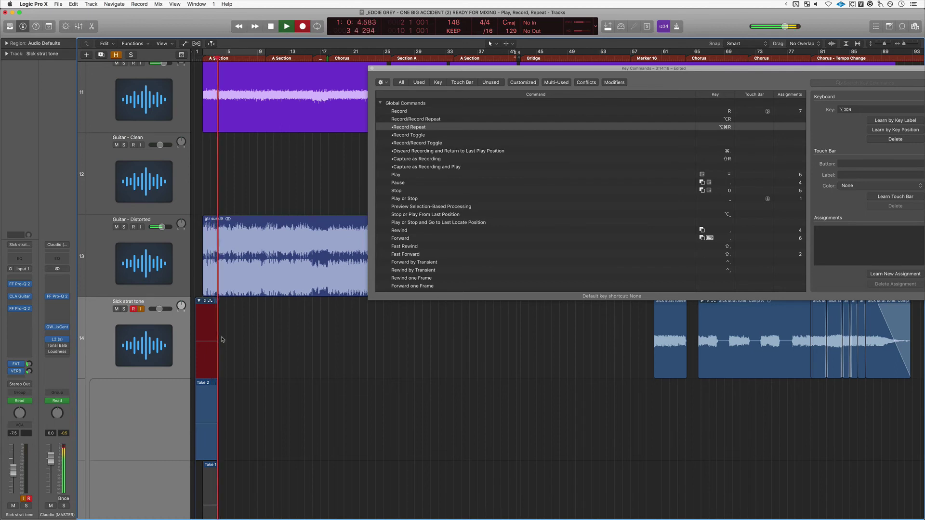
pyautogui.press('space')
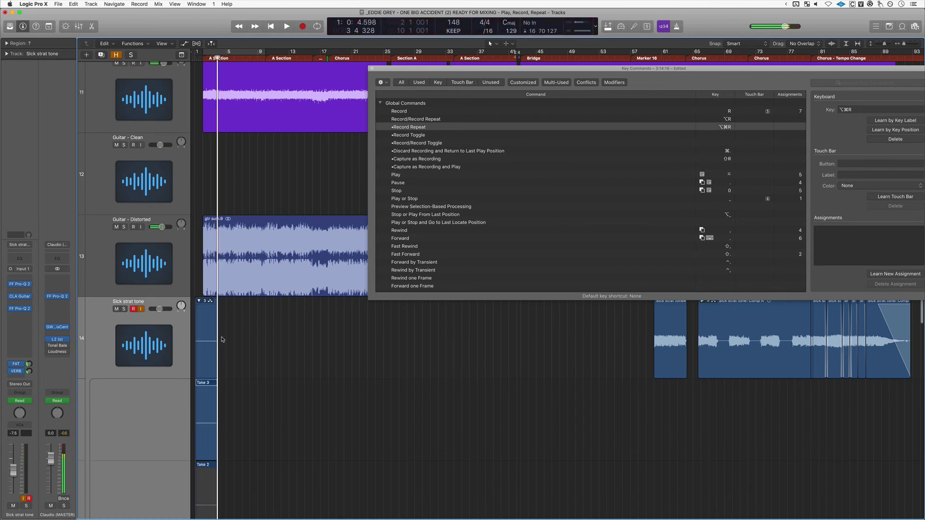
pyautogui.click(198, 301)
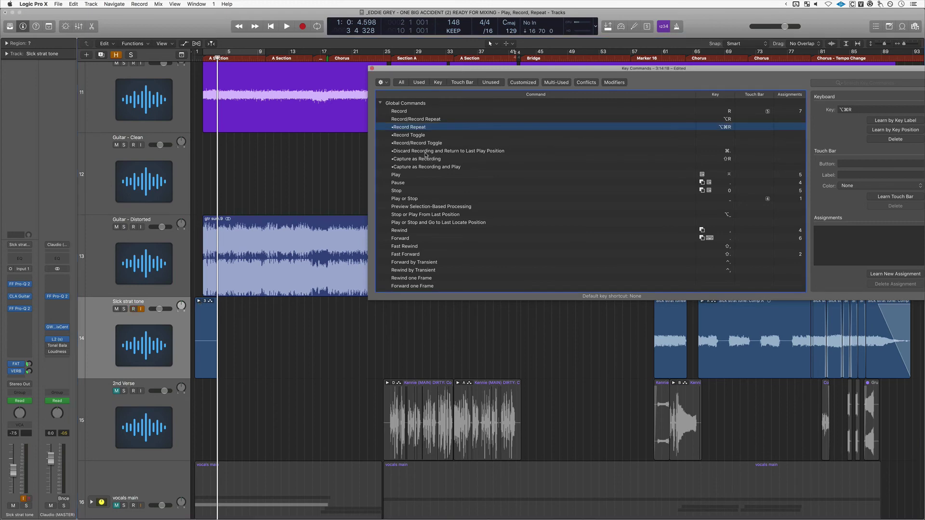
# - Look up Discard Recording and Return to Last Play Position, then delete the take folder's recorded audio
pyautogui.click(425, 152)
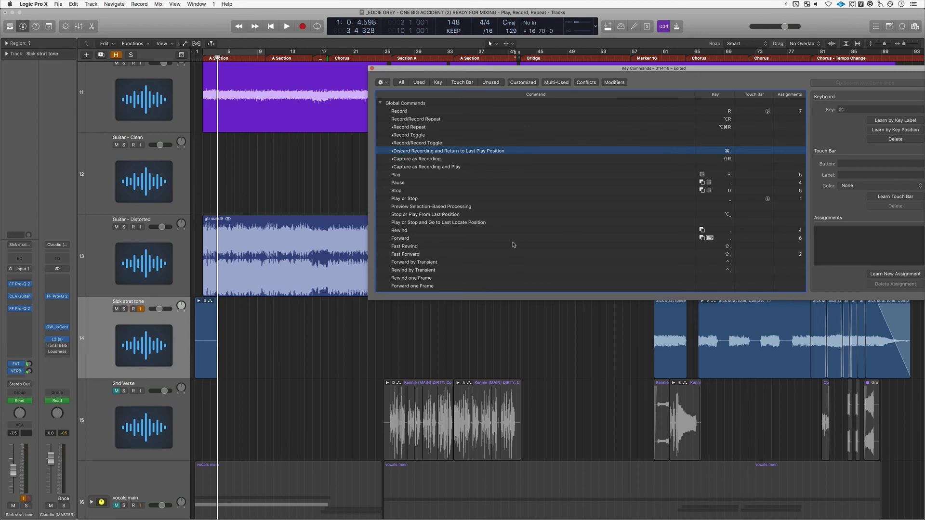
pyautogui.click(196, 351)
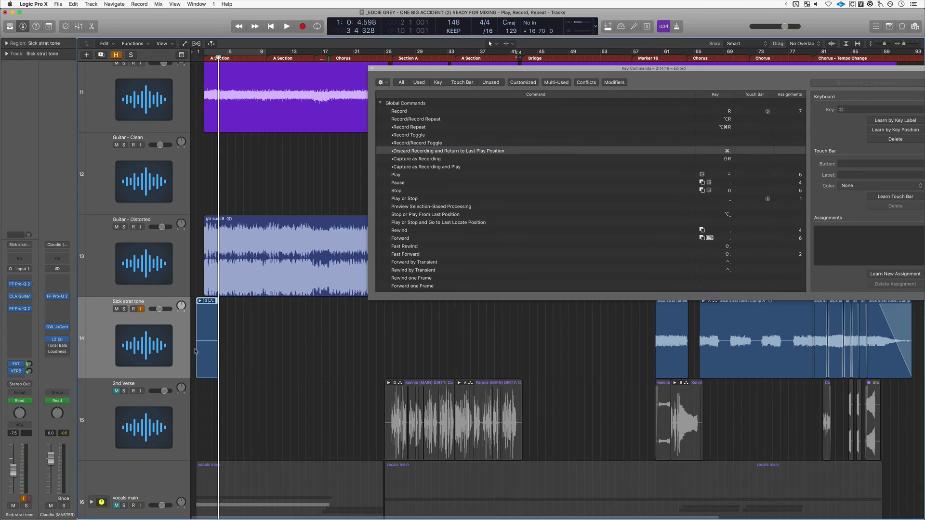
pyautogui.press('super+period')
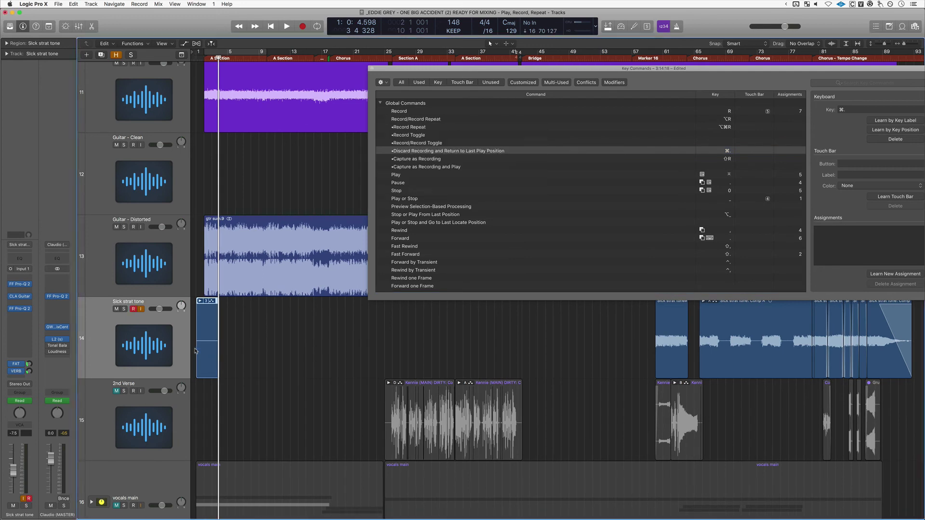
pyautogui.press('Return')
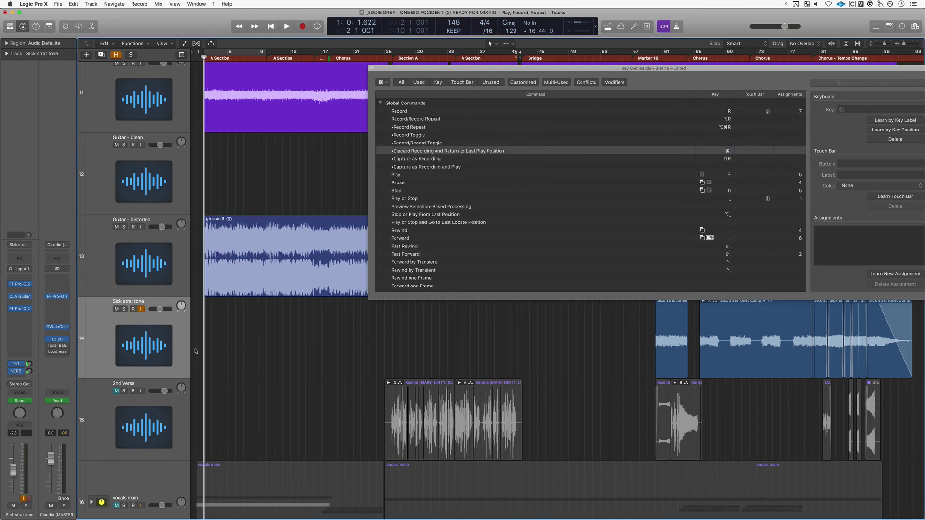
pyautogui.press('space')
pyautogui.press('space')
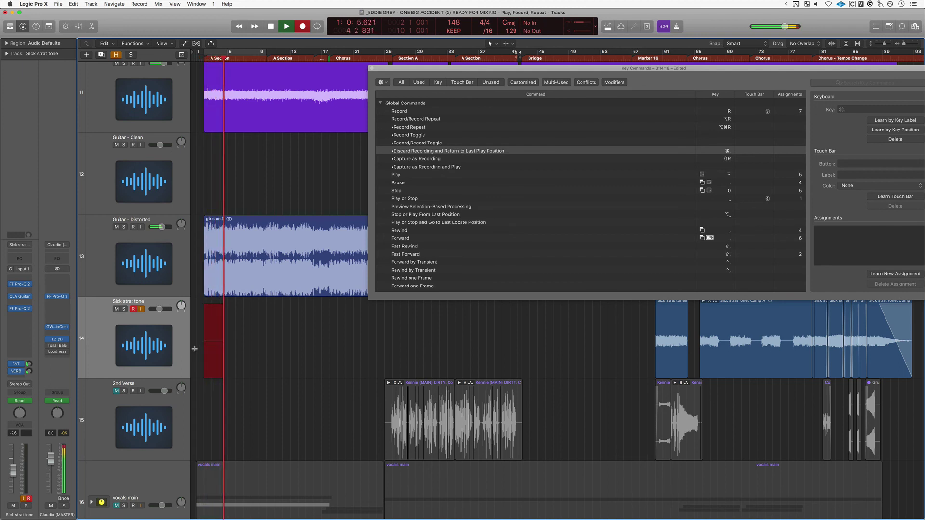
pyautogui.press('super+period')
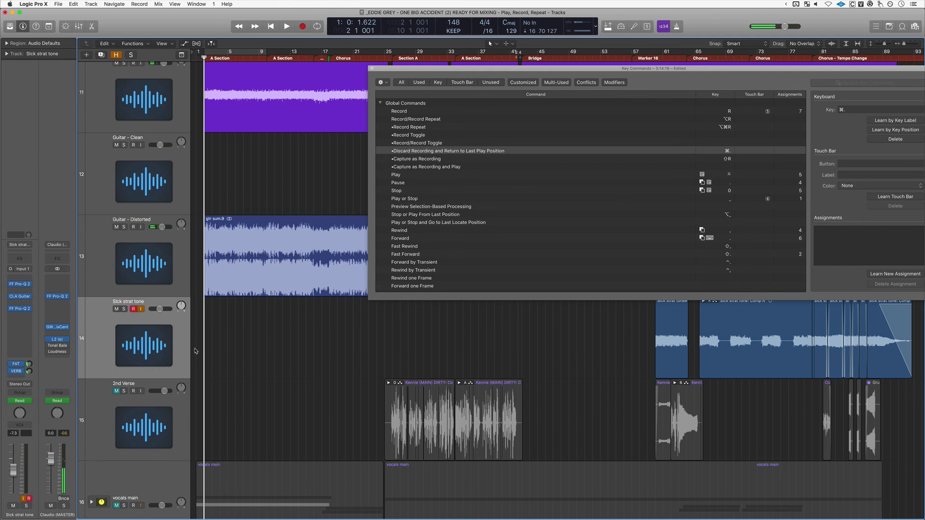